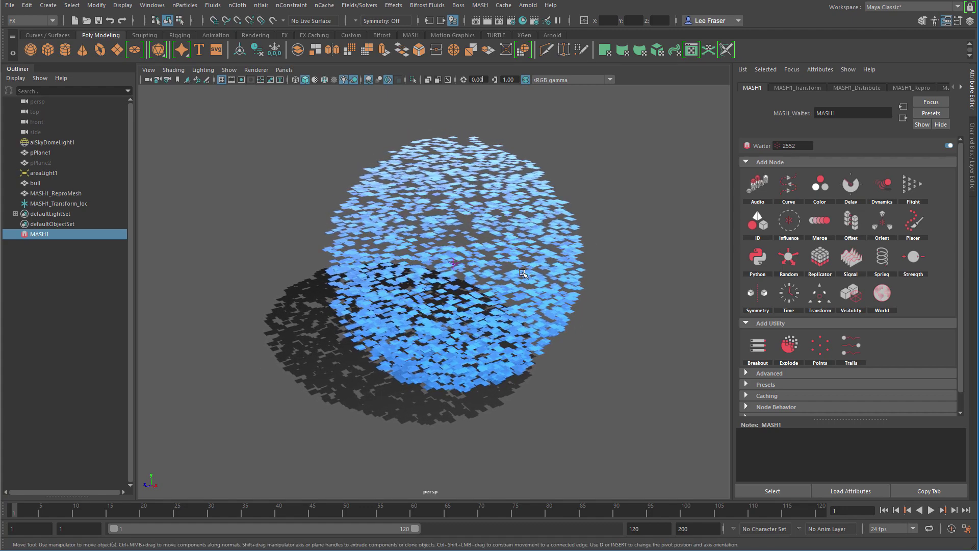
Lower MASH1 Distribute's spherical bias to 0.089 and add a Dynamics node with a Bullet solver.
{"action": "mouse_move", "coordinate": [461, 250]}
{"action": "left_mouse_down", "text": "alt"}
{"action": "mouse_move", "coordinate": [478, 242]}
{"action": "mouse_move", "coordinate": [457, 257]}
{"action": "left_mouse_up", "text": "alt"}
{"action": "left_click", "coordinate": [461, 265]}
{"action": "left_click", "coordinate": [81, 234]}
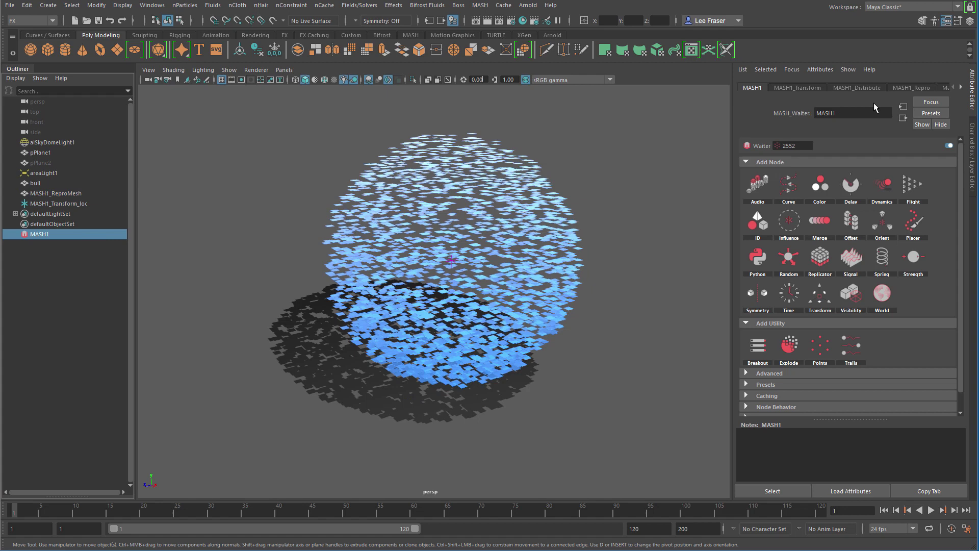
{"action": "left_click", "coordinate": [856, 88]}
{"action": "left_click_drag", "start_coordinate": [861, 211], "coordinate": [859, 213]}
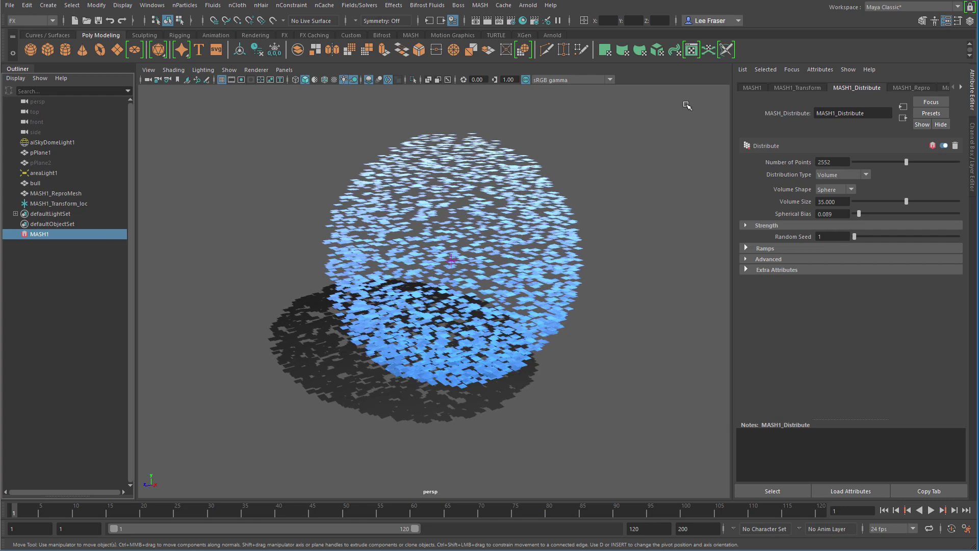
{"action": "left_click", "coordinate": [752, 88]}
{"action": "left_click", "coordinate": [885, 187]}
Give the Dynamics node initial velocity Y 25 and rotational velocity X and Z 15.
{"action": "left_click", "coordinate": [871, 339]}
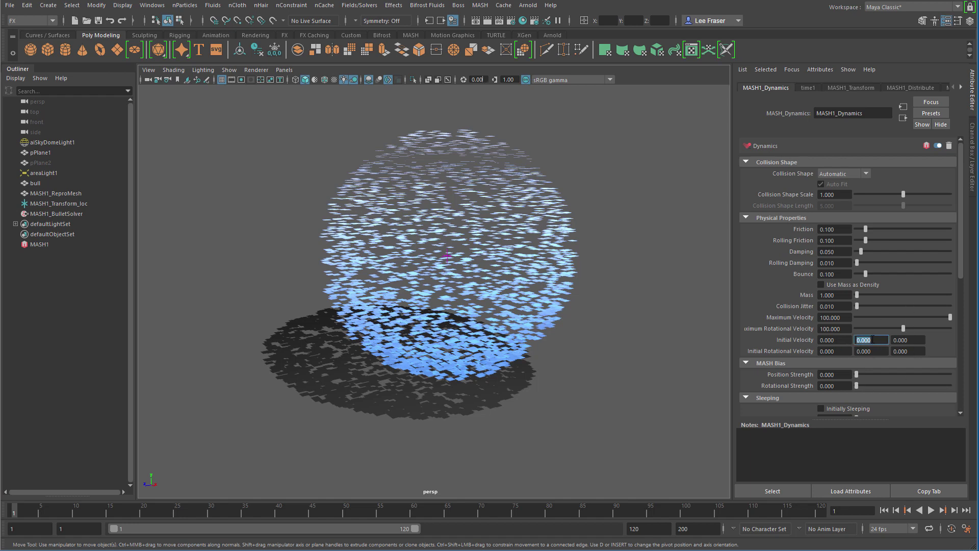
{"action": "type", "text": "25"}
{"action": "key", "text": "Tab"}
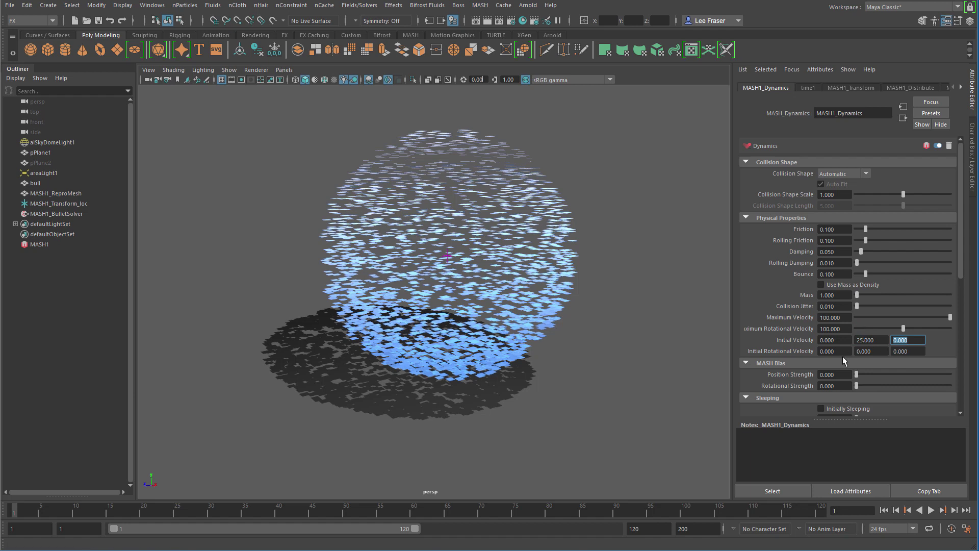
{"action": "left_click", "coordinate": [842, 353]}
{"action": "type", "text": "15"}
{"action": "key", "text": "Tab"}
{"action": "key", "text": "Tab"}
{"action": "type", "text": "15"}
{"action": "key", "text": "Tab"}
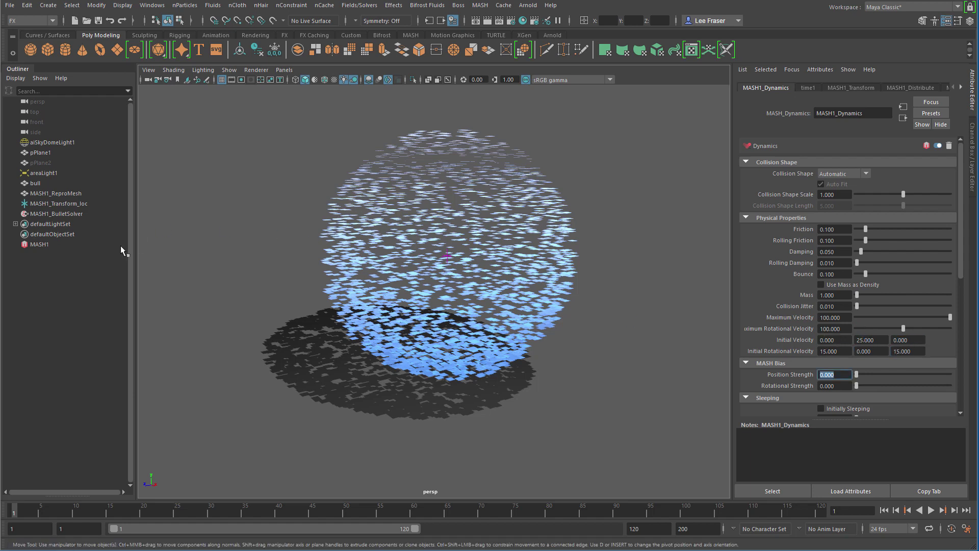
Set the Bullet solver's gravity Y to -25 and ground position Y to -1.
{"action": "left_click", "coordinate": [82, 223]}
{"action": "left_click", "coordinate": [67, 213]}
{"action": "left_click", "coordinate": [877, 220]}
{"action": "type", "text": "-25"}
{"action": "key", "text": "Tab"}
{"action": "left_click", "coordinate": [881, 253]}
{"action": "type", "text": "-1"}
{"action": "key", "text": "Return"}
Play the simulation, then stop and rewind to the first frame.
{"action": "left_click", "coordinate": [931, 510]}
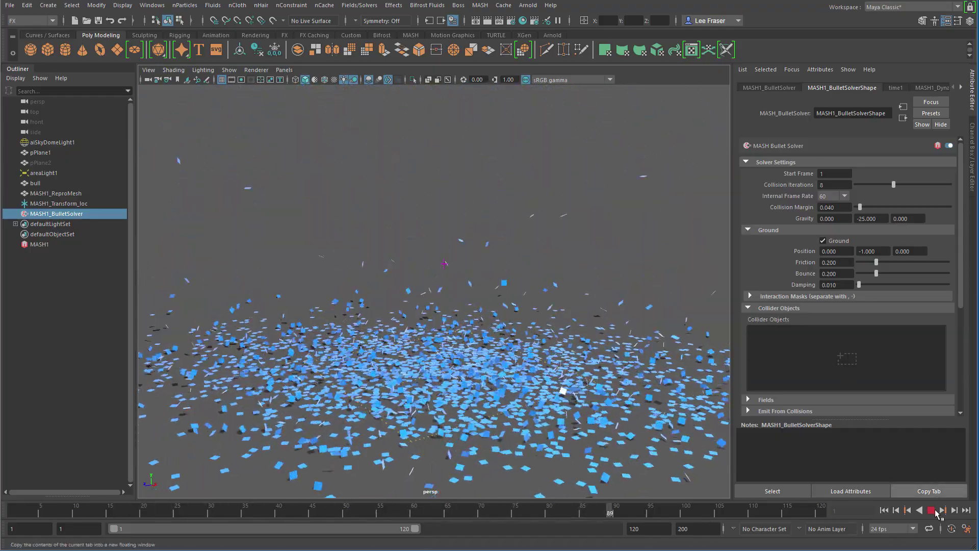
{"action": "left_click", "coordinate": [931, 511]}
{"action": "left_click", "coordinate": [884, 511]}
Set the MASH1 Distribute number of points to 2552.
{"action": "left_click", "coordinate": [39, 245]}
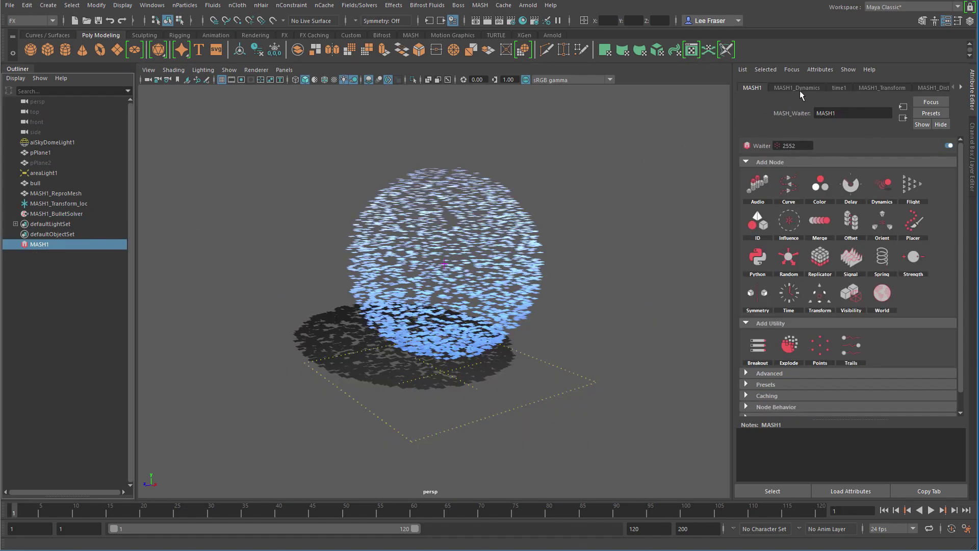
{"action": "left_click", "coordinate": [932, 88]}
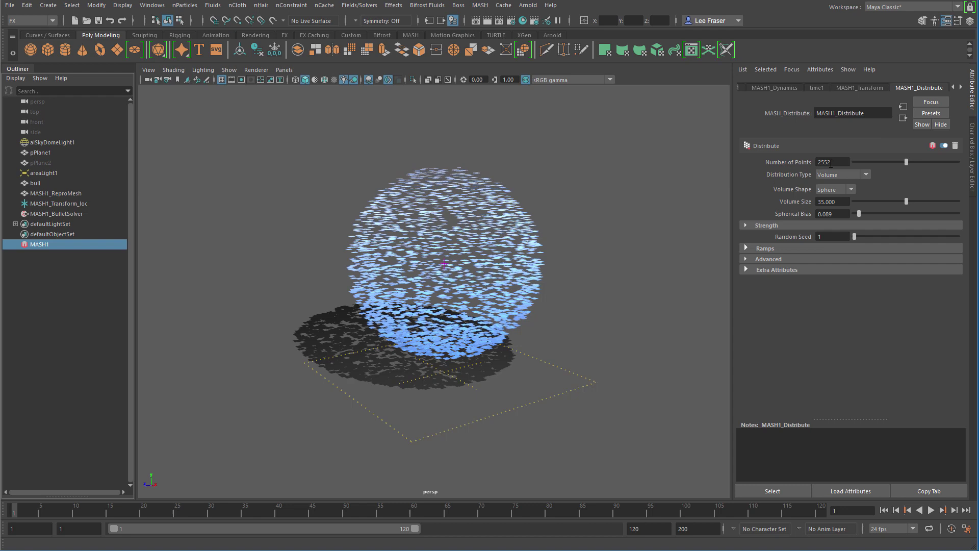
{"action": "mouse_move", "coordinate": [905, 163]}
{"action": "left_mouse_down"}
{"action": "mouse_move", "coordinate": [869, 163]}
{"action": "mouse_move", "coordinate": [901, 162]}
{"action": "left_mouse_up"}
{"action": "left_click_drag", "start_coordinate": [842, 163], "coordinate": [805, 163]}
{"action": "type", "text": "2552"}
{"action": "key", "text": "Return"}
{"action": "scroll", "coordinate": [555, 308], "scroll_direction": "up", "scroll_amount": 3}
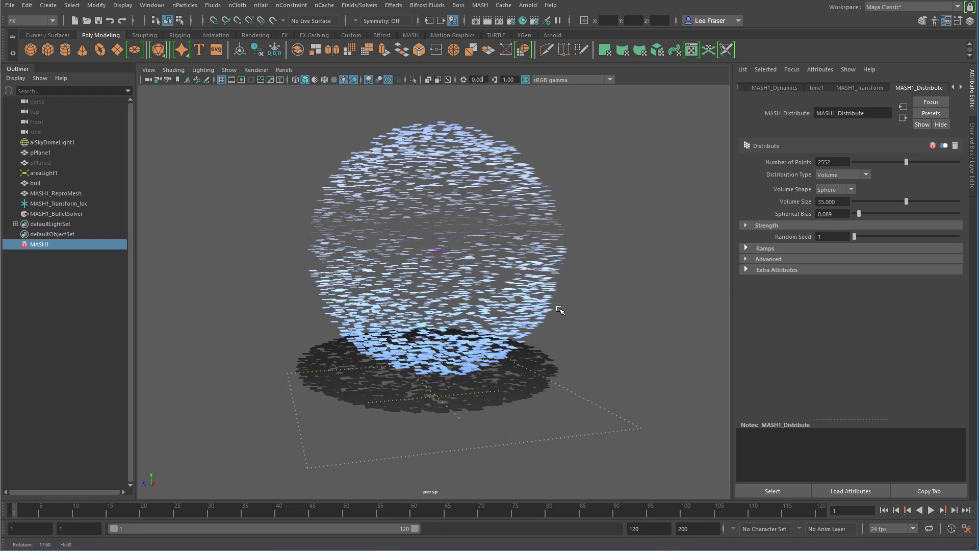
Add an Explode node to the MASH1 network.
{"action": "left_click", "coordinate": [743, 88]}
{"action": "left_click", "coordinate": [817, 347]}
{"action": "left_click", "coordinate": [788, 344]}
Turn on the Moo display layer's visibility to show the cow, viewed from the side.
{"action": "key", "text": "ctrl+a"}
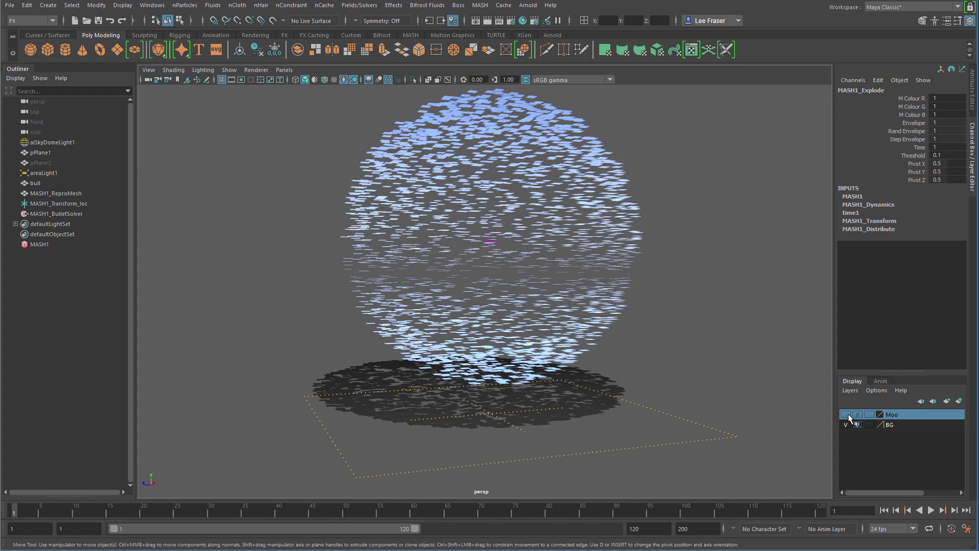
{"action": "left_click", "coordinate": [845, 414]}
{"action": "left_click_drag", "start_coordinate": [459, 332], "coordinate": [537, 313], "text": "alt"}
{"action": "key", "text": "ctrl+a"}
{"action": "left_click_drag", "start_coordinate": [418, 275], "coordinate": [360, 177], "text": "alt"}
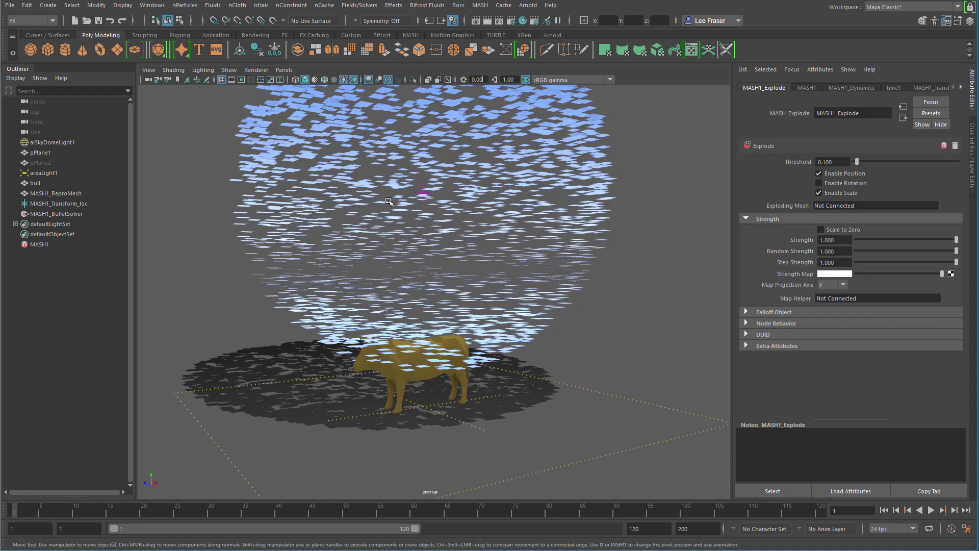
Browse the Content Browser's Animals, Clothing and Props examples, then close it.
{"action": "key", "text": "space"}
{"action": "left_click", "coordinate": [393, 138]}
{"action": "mouse_move", "coordinate": [416, 177]}
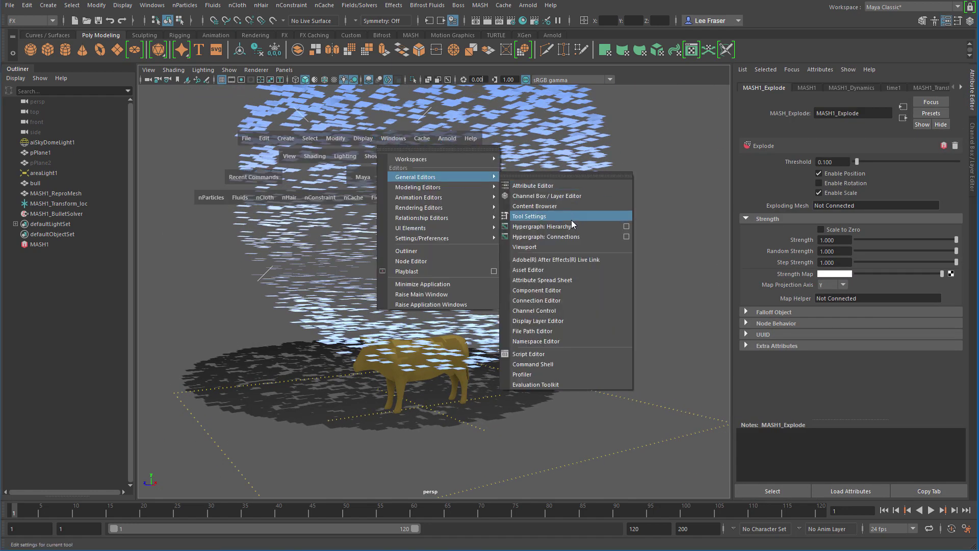
{"action": "left_click", "coordinate": [576, 208]}
{"action": "left_click", "coordinate": [180, 191]}
{"action": "left_click", "coordinate": [182, 207]}
{"action": "left_click", "coordinate": [180, 215]}
{"action": "left_click", "coordinate": [832, 87]}
Connect the bull as the Exploding Mesh and key Random Strength 0 at frame 1.
{"action": "middle_click_drag", "start_coordinate": [831, 206], "coordinate": [830, 206]}
{"action": "left_click_drag", "start_coordinate": [596, 297], "coordinate": [499, 381], "text": "alt"}
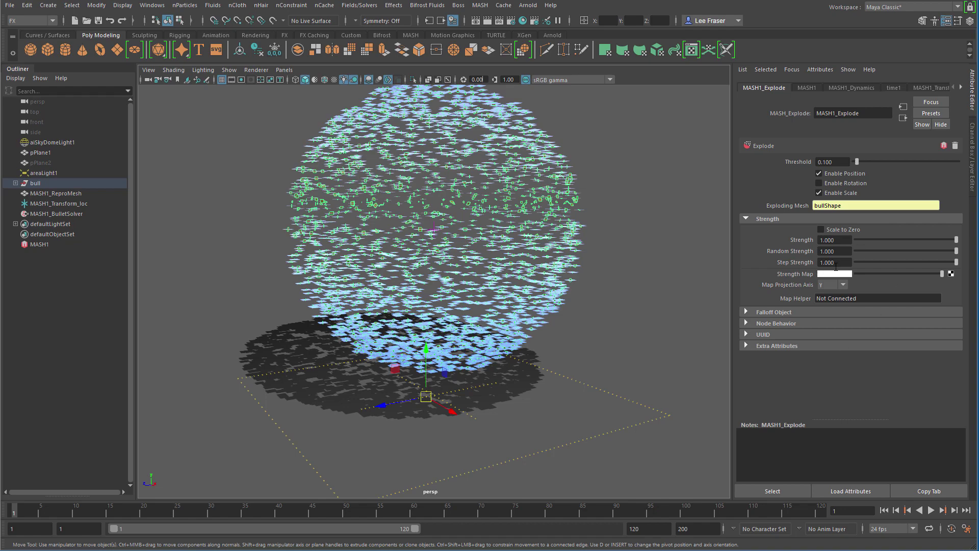
{"action": "left_click_drag", "start_coordinate": [953, 254], "coordinate": [856, 252]}
{"action": "right_click", "coordinate": [787, 252]}
{"action": "left_click", "coordinate": [816, 263]}
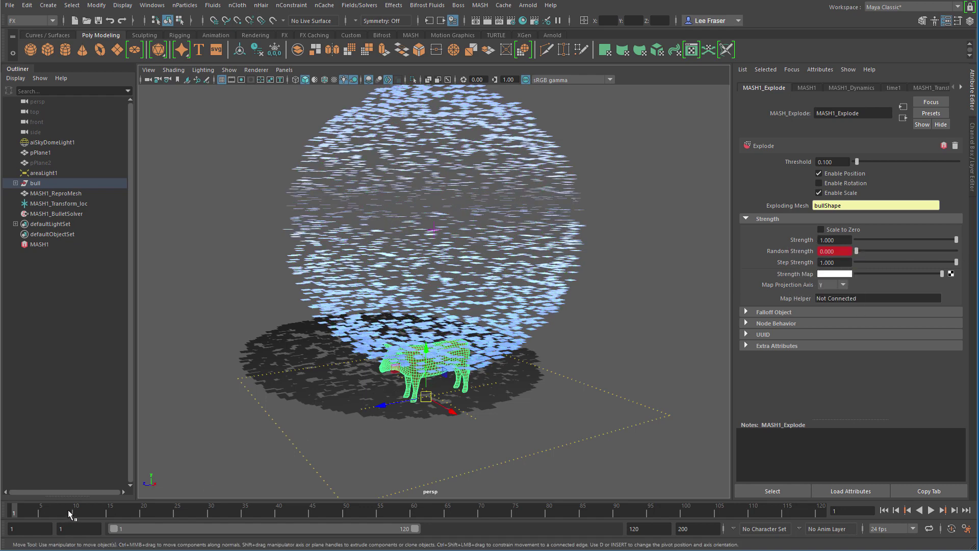
Key Random Strength 1 at frame 9.
{"action": "left_click", "coordinate": [71, 514]}
{"action": "left_click_drag", "start_coordinate": [869, 250], "coordinate": [957, 251]}
{"action": "right_click", "coordinate": [803, 252]}
{"action": "left_click", "coordinate": [832, 265]}
Steepen the Random Strength curve's start in the Graph Editor, then return to frame 1.
{"action": "key", "text": "space"}
{"action": "left_click_drag", "start_coordinate": [408, 231], "coordinate": [329, 252]}
{"action": "left_click_drag", "start_coordinate": [326, 460], "coordinate": [283, 477]}
{"action": "middle_click_drag", "start_coordinate": [381, 446], "coordinate": [362, 442]}
{"action": "left_click", "coordinate": [883, 510]}
{"action": "key", "text": "space"}
{"action": "left_click", "coordinate": [931, 510]}
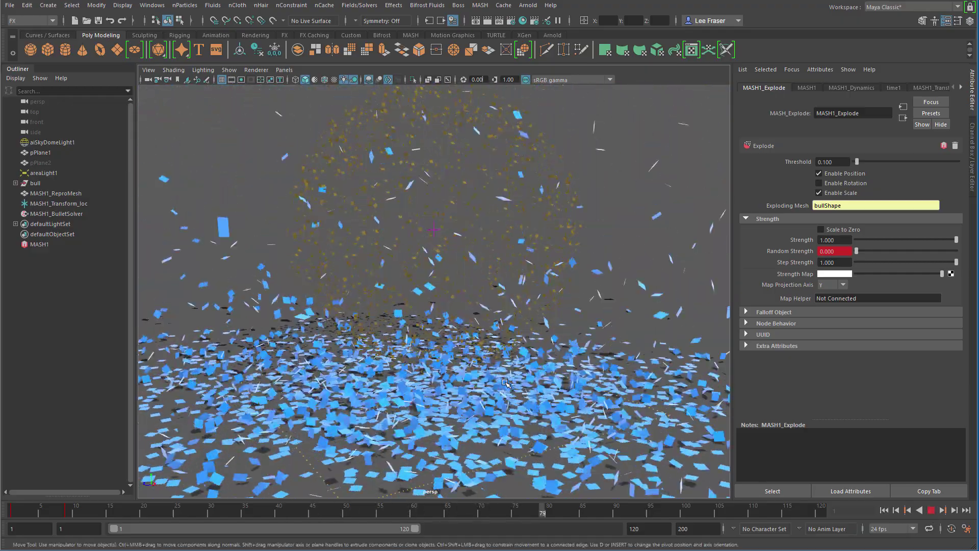
{"action": "key", "text": "Escape"}
{"action": "left_click", "coordinate": [883, 510]}
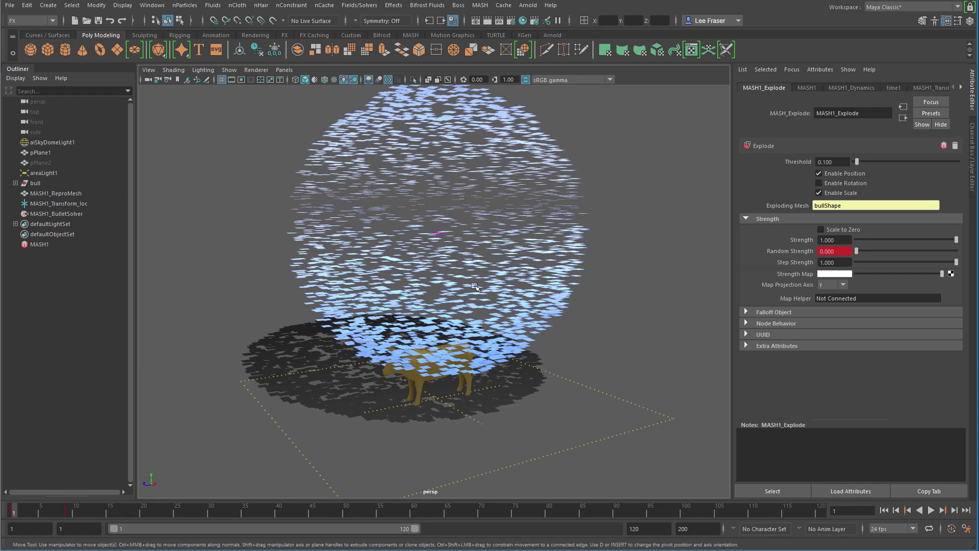
{"action": "key", "text": "space"}
Graph the MASH1 network in the Node Editor, removing the bull and repro mesh shapes.
{"action": "left_click_drag", "start_coordinate": [451, 366], "coordinate": [353, 432]}
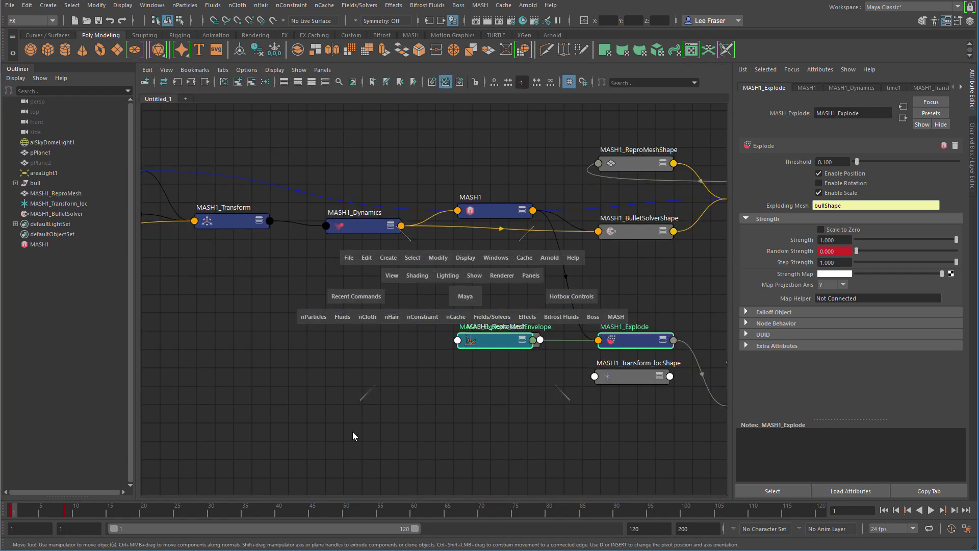
{"action": "left_click", "coordinate": [70, 245]}
{"action": "left_click", "coordinate": [191, 84]}
{"action": "scroll", "coordinate": [437, 236], "scroll_direction": "up", "scroll_amount": 3}
{"action": "scroll", "coordinate": [215, 221], "scroll_direction": "down", "scroll_amount": 1}
{"action": "left_click_drag", "start_coordinate": [216, 220], "coordinate": [551, 441]}
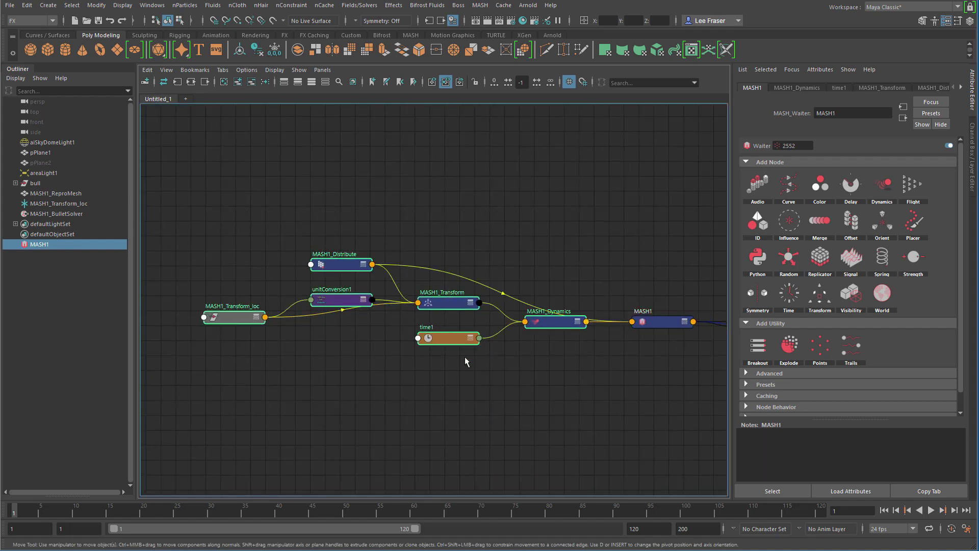
{"action": "left_click", "coordinate": [249, 81]}
Spread out the Explode, Repro, Bullet solver and MASH1 nodes and expand MASH1.
{"action": "left_click_drag", "start_coordinate": [556, 238], "coordinate": [577, 173]}
{"action": "left_click_drag", "start_coordinate": [552, 278], "coordinate": [606, 363]}
{"action": "left_click", "coordinate": [467, 249]}
{"action": "left_click_drag", "start_coordinate": [467, 249], "coordinate": [480, 323]}
{"action": "left_click_drag", "start_coordinate": [328, 243], "coordinate": [243, 213]}
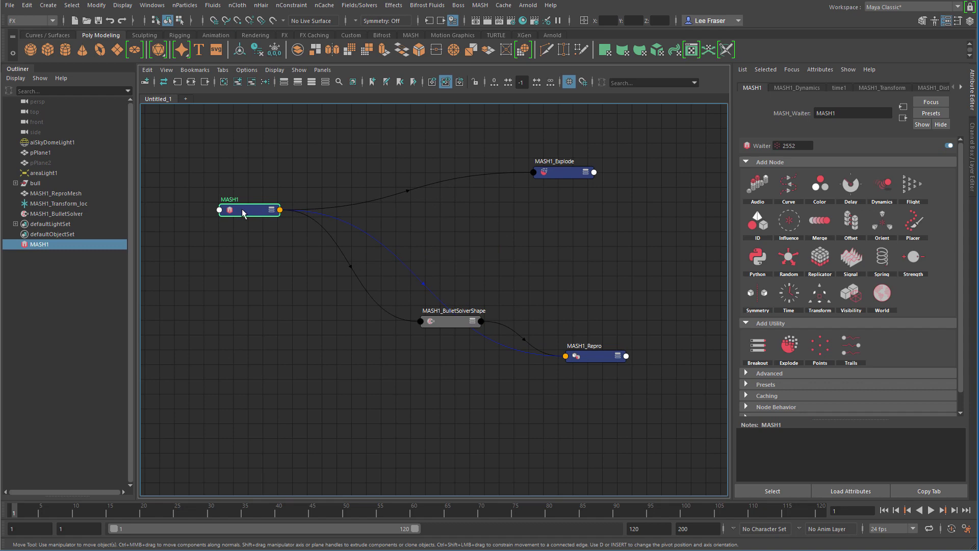
{"action": "left_click", "coordinate": [271, 210]}
Fine-tune the positions of MASH1, the Bullet solver, Explode and Repro nodes.
{"action": "scroll", "coordinate": [286, 260], "scroll_direction": "up", "scroll_amount": 2}
{"action": "left_click_drag", "start_coordinate": [239, 201], "coordinate": [227, 196]}
{"action": "middle_click_drag", "start_coordinate": [570, 284], "coordinate": [528, 248], "text": "alt"}
{"action": "left_click_drag", "start_coordinate": [430, 301], "coordinate": [394, 313]}
{"action": "left_click_drag", "start_coordinate": [566, 117], "coordinate": [616, 127]}
{"action": "left_click_drag", "start_coordinate": [394, 321], "coordinate": [324, 306]}
{"action": "left_click_drag", "start_coordinate": [604, 343], "coordinate": [467, 260]}
{"action": "left_click_drag", "start_coordinate": [322, 296], "coordinate": [313, 287]}
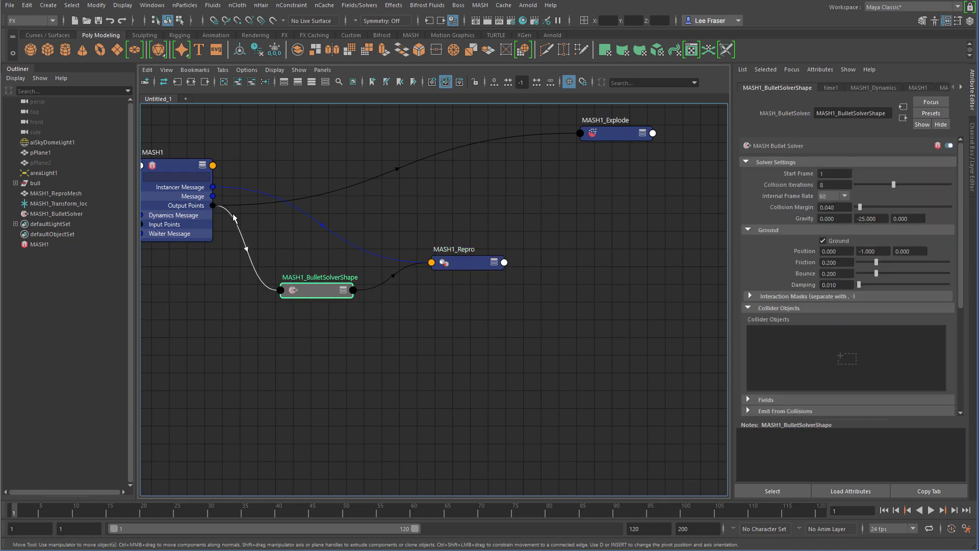
Expand MASH1_Repro to show all attributes, including Out Mesh.
{"action": "left_click_drag", "start_coordinate": [460, 262], "coordinate": [456, 261]}
{"action": "left_click", "coordinate": [490, 265]}
{"action": "left_click", "coordinate": [431, 262]}
{"action": "type", "text": "out"}
{"action": "key", "text": "BackSpace"}
{"action": "key", "text": "BackSpace"}
{"action": "key", "text": "BackSpace"}
{"action": "right_click", "coordinate": [460, 251]}
{"action": "left_click", "coordinate": [450, 380]}
{"action": "left_click_drag", "start_coordinate": [457, 249], "coordinate": [445, 192]}
Expand MASH1_Explode beside Repro and connect Repro's Out Mesh to Explode's Input Mesh.
{"action": "left_click_drag", "start_coordinate": [485, 318], "coordinate": [610, 305]}
{"action": "left_click_drag", "start_coordinate": [551, 335], "coordinate": [608, 182]}
{"action": "left_click_drag", "start_coordinate": [615, 135], "coordinate": [624, 132]}
{"action": "left_click", "coordinate": [652, 130]}
{"action": "left_click_drag", "start_coordinate": [622, 134], "coordinate": [628, 239]}
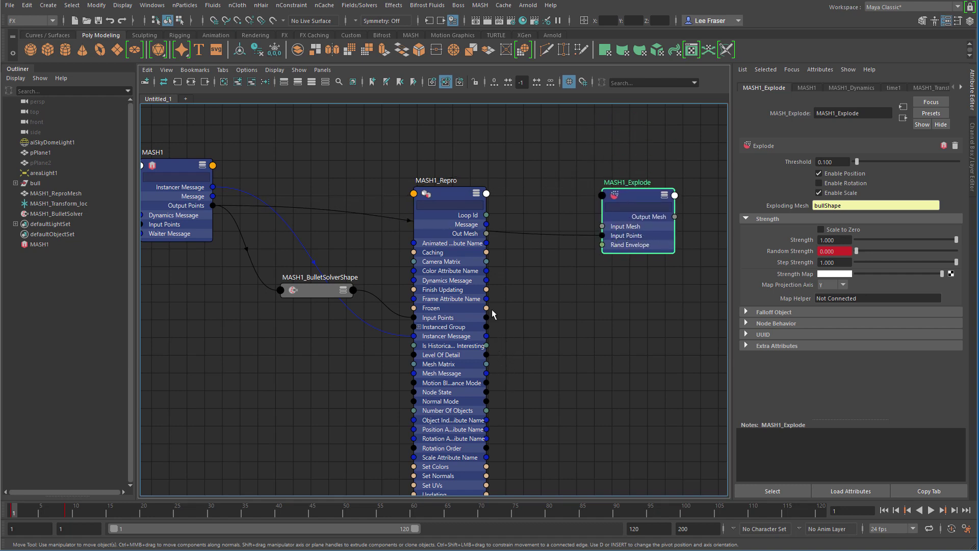
{"action": "left_click_drag", "start_coordinate": [486, 317], "coordinate": [598, 242]}
Replace the node graph with a full-size perspective view.
{"action": "left_click", "coordinate": [583, 365]}
{"action": "key", "text": "ctrl+space"}
{"action": "key", "text": "space"}
{"action": "left_click_drag", "start_coordinate": [565, 292], "coordinate": [553, 341]}
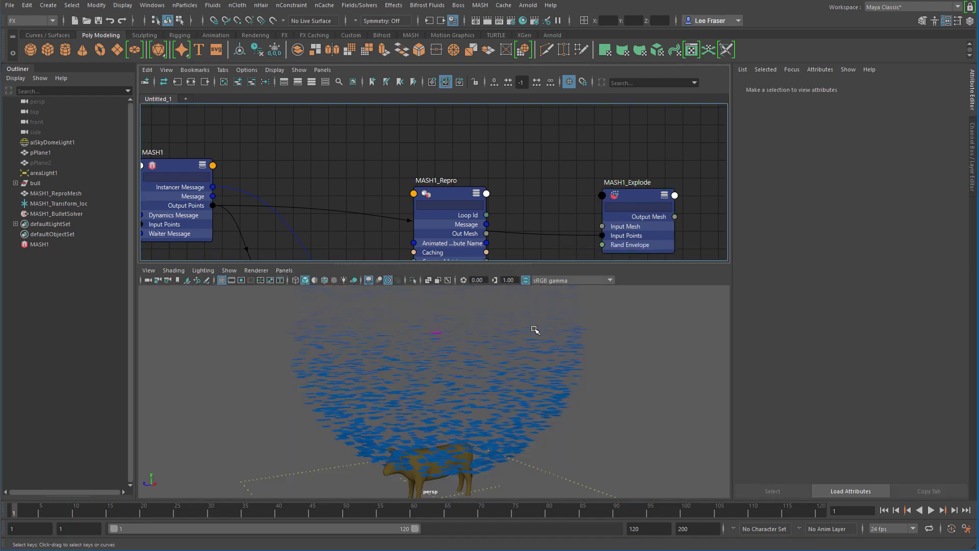
{"action": "key", "text": "space"}
Light the view with all scene lights, enable shadows, and move closer to the sphere.
{"action": "key", "text": "7"}
{"action": "left_click", "coordinate": [202, 70]}
{"action": "left_click", "coordinate": [210, 142]}
{"action": "left_click", "coordinate": [203, 70]}
{"action": "left_click", "coordinate": [214, 152]}
{"action": "left_click_drag", "start_coordinate": [516, 280], "coordinate": [516, 272], "text": "alt"}
{"action": "right_click_drag", "start_coordinate": [516, 273], "coordinate": [567, 291], "text": "alt"}
Hide MASH1_ReproMesh and play the bull's explosion twice.
{"action": "left_click", "coordinate": [91, 194]}
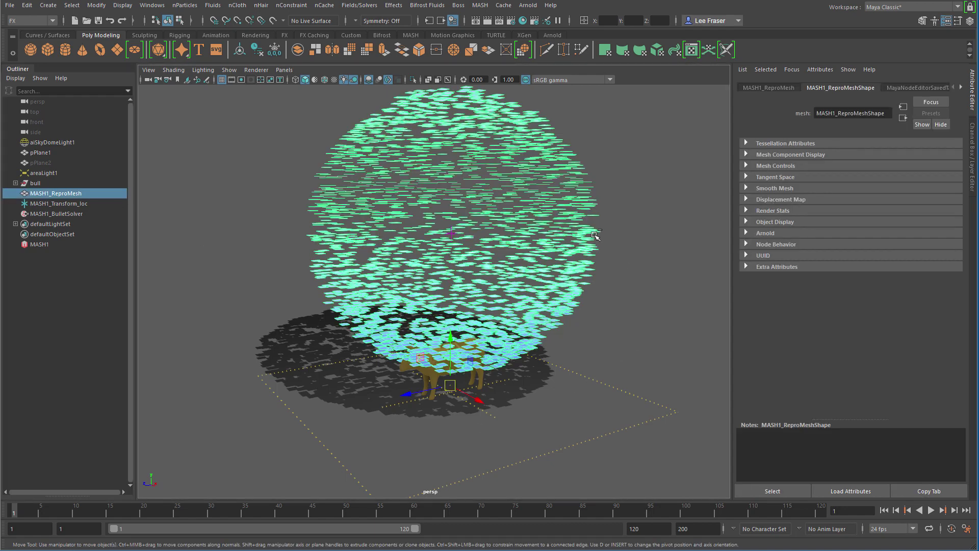
{"action": "key", "text": "ctrl+h"}
{"action": "scroll", "coordinate": [586, 263], "scroll_direction": "up", "scroll_amount": 1}
{"action": "left_click", "coordinate": [930, 512]}
{"action": "scroll", "coordinate": [477, 323], "scroll_direction": "down", "scroll_amount": 4}
{"action": "scroll", "coordinate": [499, 319], "scroll_direction": "down", "scroll_amount": 1}
{"action": "left_click", "coordinate": [931, 511]}
{"action": "left_click", "coordinate": [884, 509]}
{"action": "left_click", "coordinate": [929, 510]}
{"action": "left_click", "coordinate": [930, 510]}
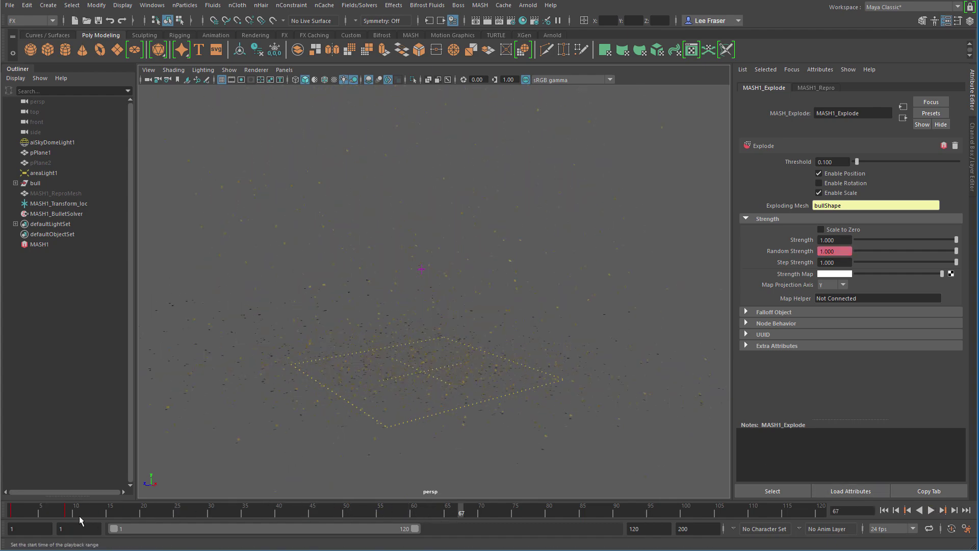
Scrub frames 9 to 15, then play and stop at frame 44.
{"action": "left_click", "coordinate": [71, 511]}
{"action": "left_click_drag", "start_coordinate": [70, 513], "coordinate": [110, 514]}
{"action": "left_click", "coordinate": [931, 511]}
{"action": "left_click", "coordinate": [930, 511]}
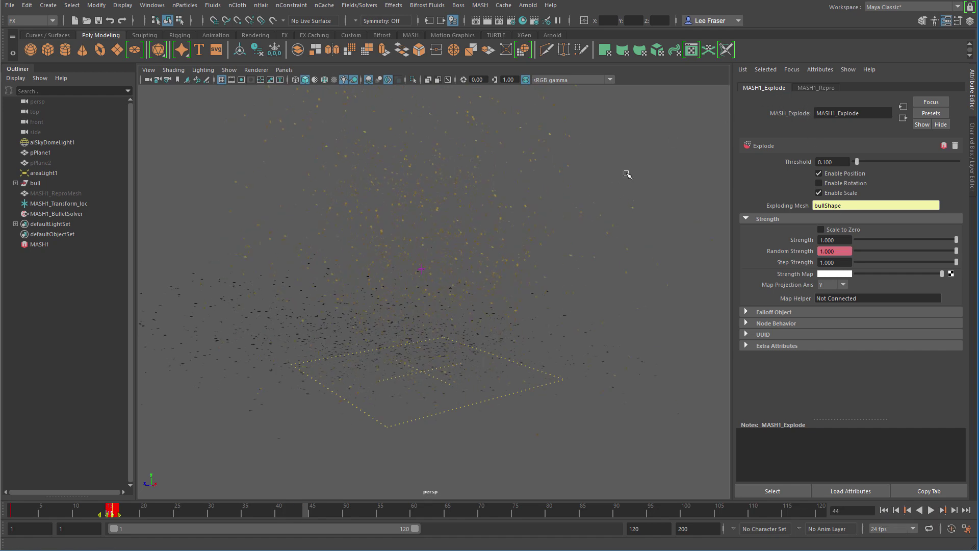
Turn off DAG Objects Only in the Outliner and select MASH1_Explode.
{"action": "left_click", "coordinate": [86, 245]}
{"action": "left_click", "coordinate": [960, 88]}
{"action": "left_click", "coordinate": [11, 80]}
{"action": "left_click", "coordinate": [31, 97]}
{"action": "left_click", "coordinate": [56, 266]}
{"action": "left_click", "coordinate": [55, 274]}
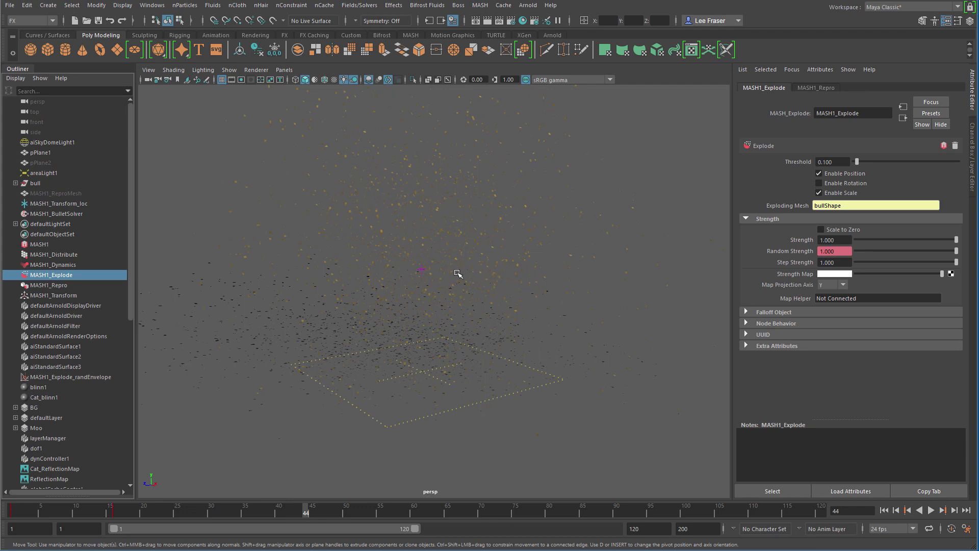
{"action": "scroll", "coordinate": [457, 273], "scroll_direction": "up", "scroll_amount": 2}
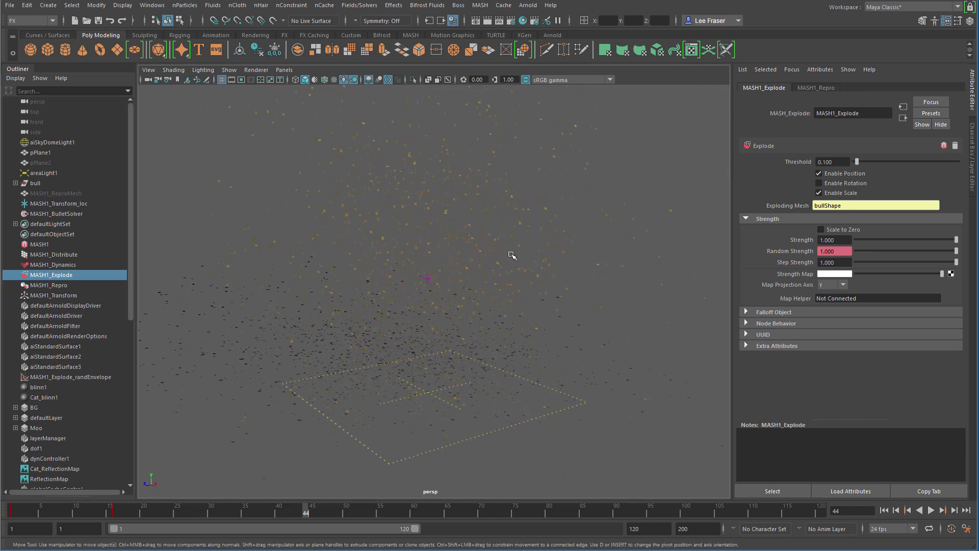